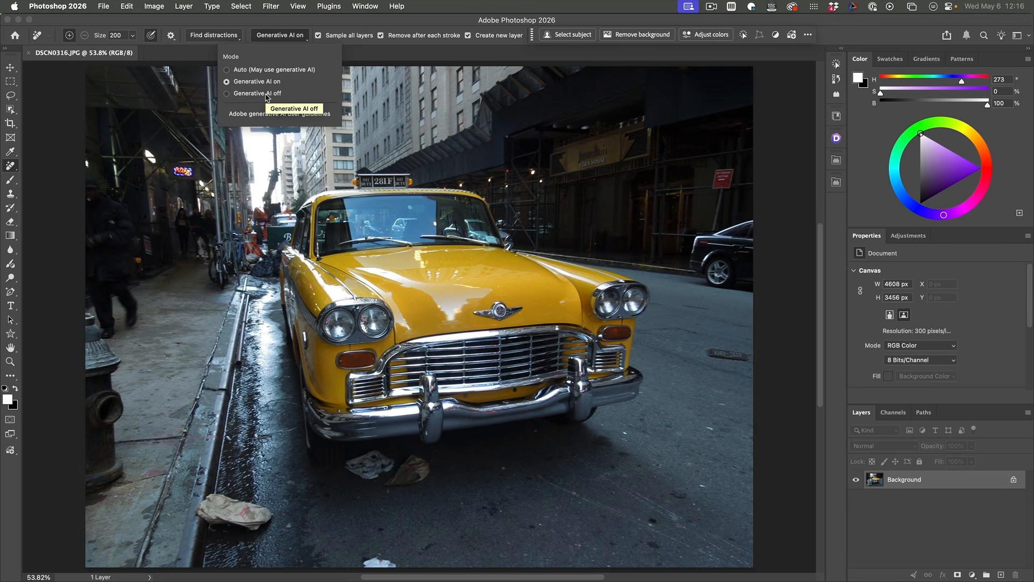
Scan the taxi photo for general distractions with the Remove tool, keeping generative AI on
{"action": "left_click", "coordinate": [352, 21]}
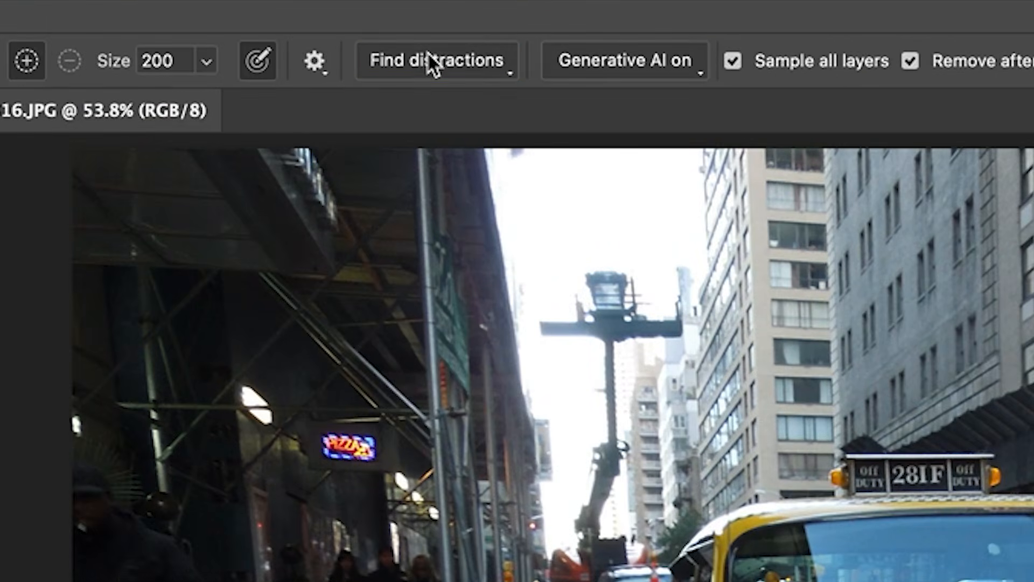
{"action": "left_click", "coordinate": [429, 54]}
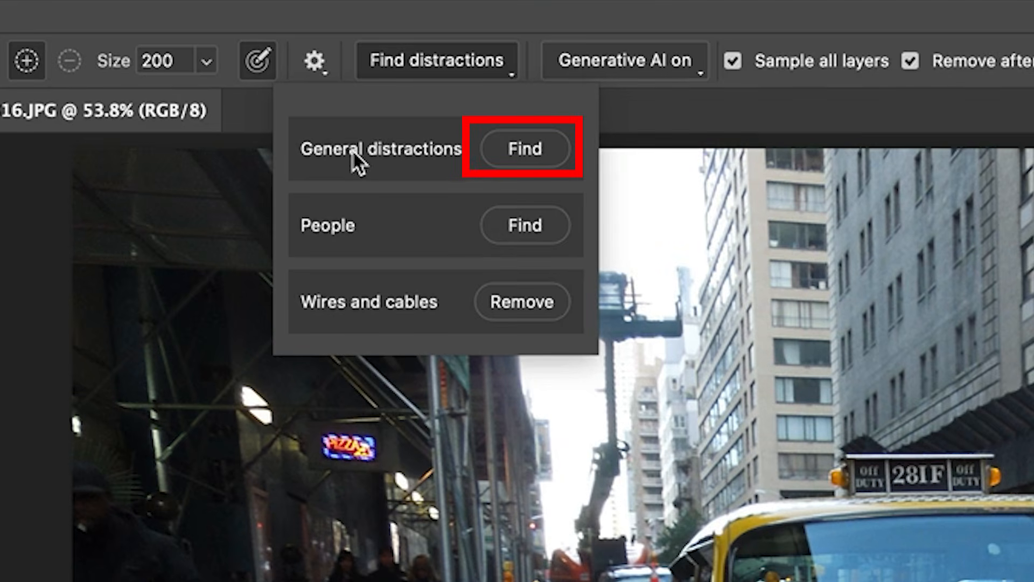
{"action": "left_click", "coordinate": [525, 150]}
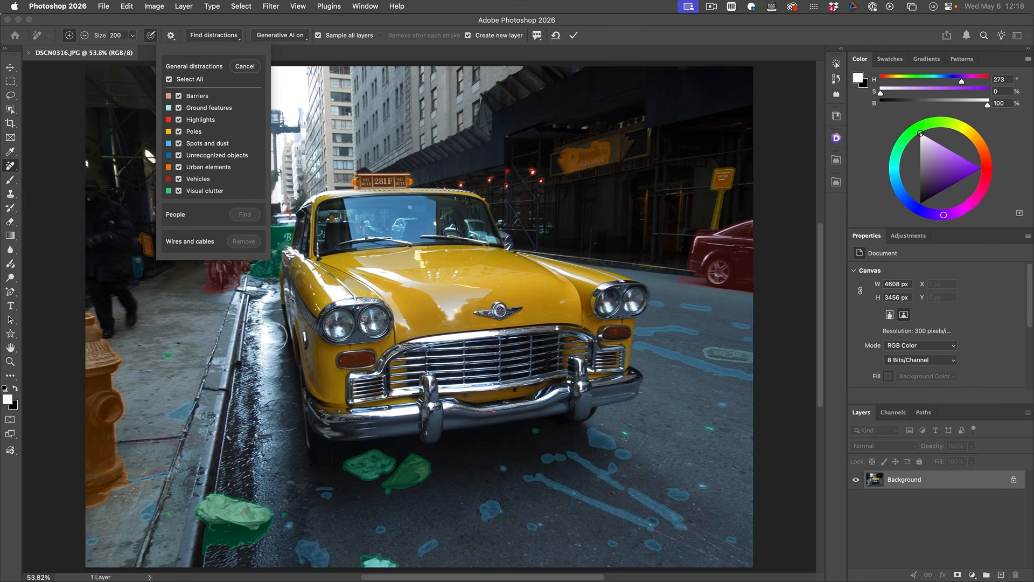
Change the Visual clutter overlay colour to a bright green with a hue of about 104°
{"action": "left_click", "coordinate": [169, 192]}
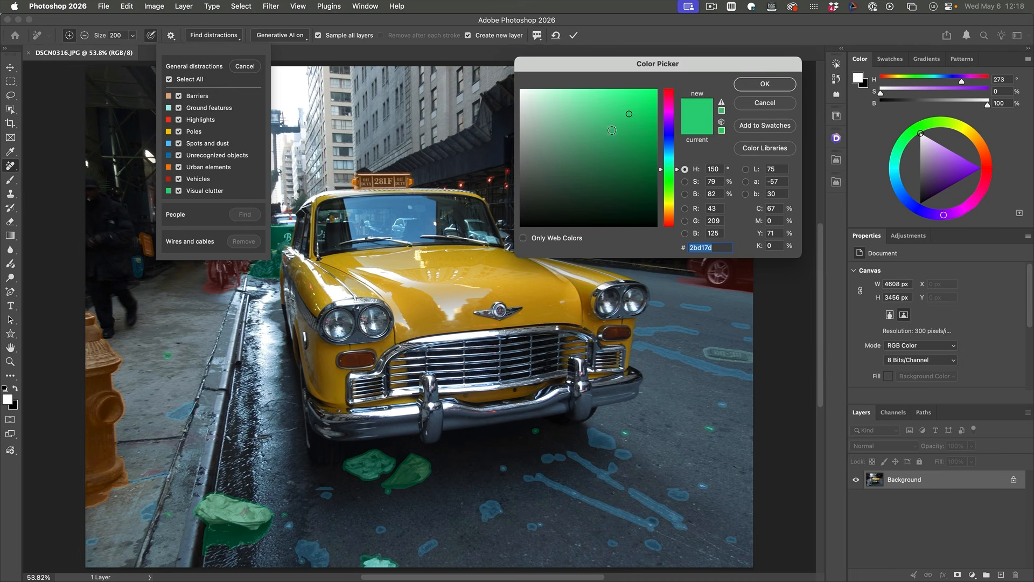
{"action": "left_click_drag", "start_coordinate": [668, 101], "coordinate": [665, 87]}
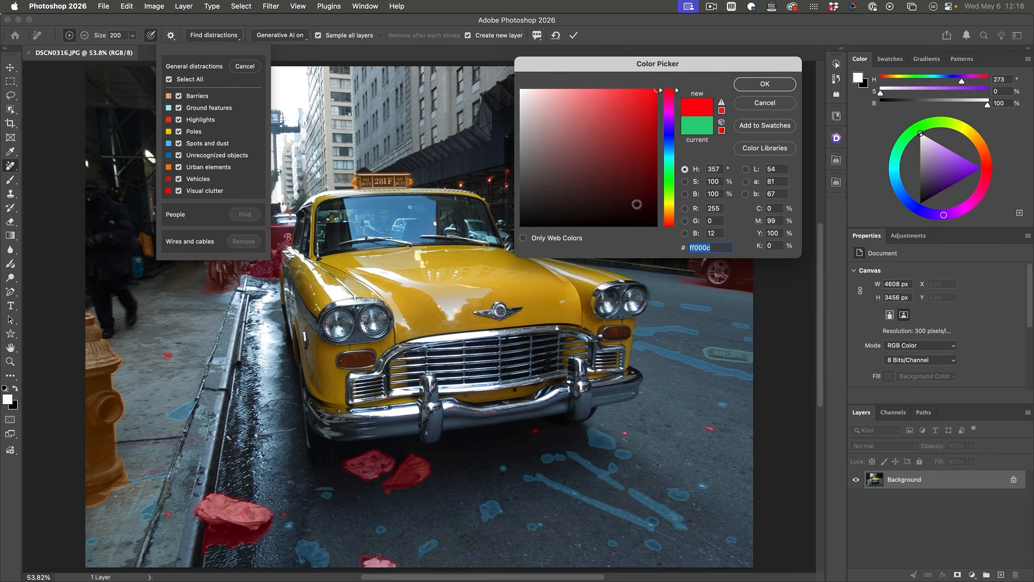
{"action": "left_click", "coordinate": [669, 183]}
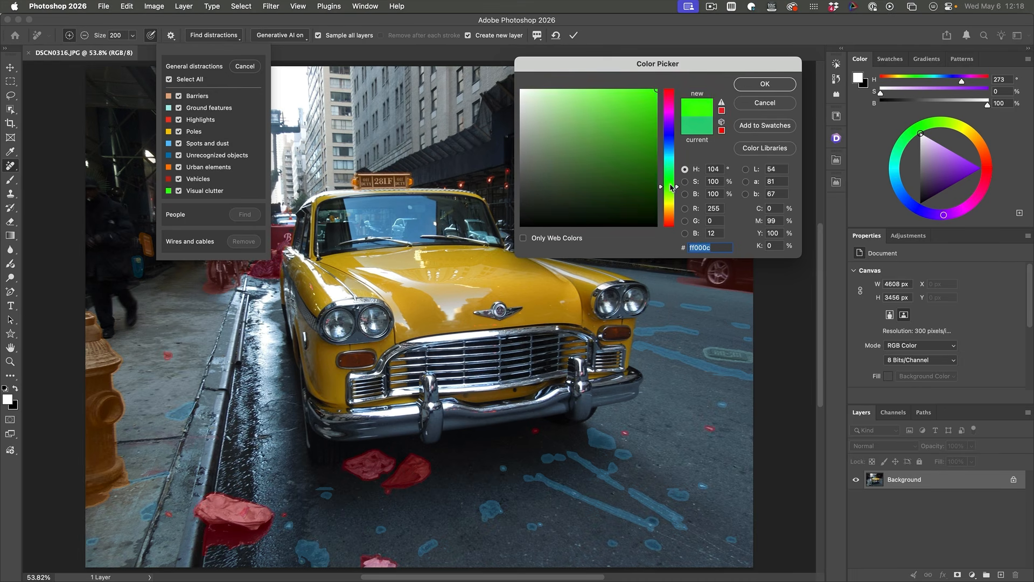
{"action": "left_click", "coordinate": [764, 84]}
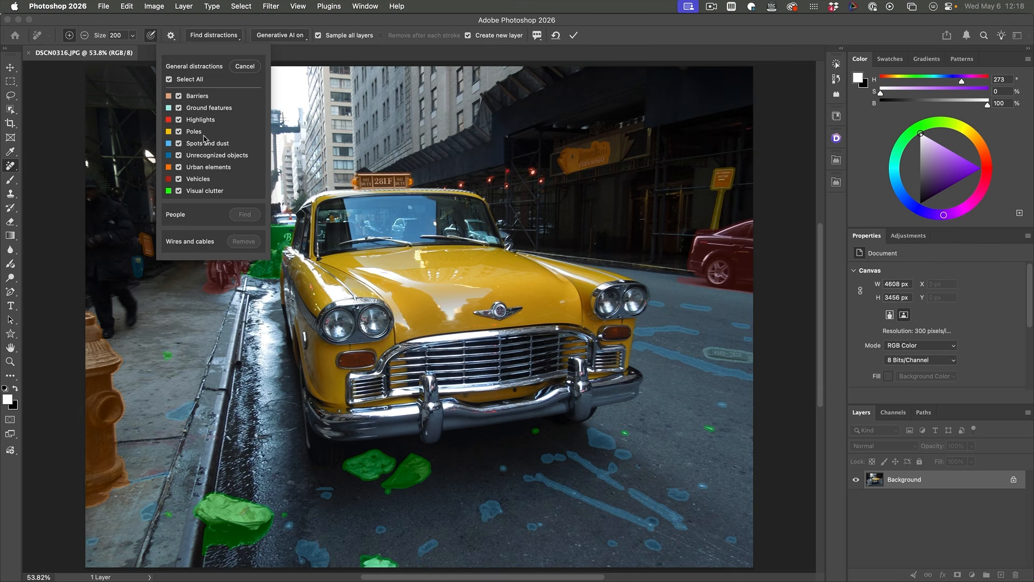
{"action": "left_click", "coordinate": [347, 21]}
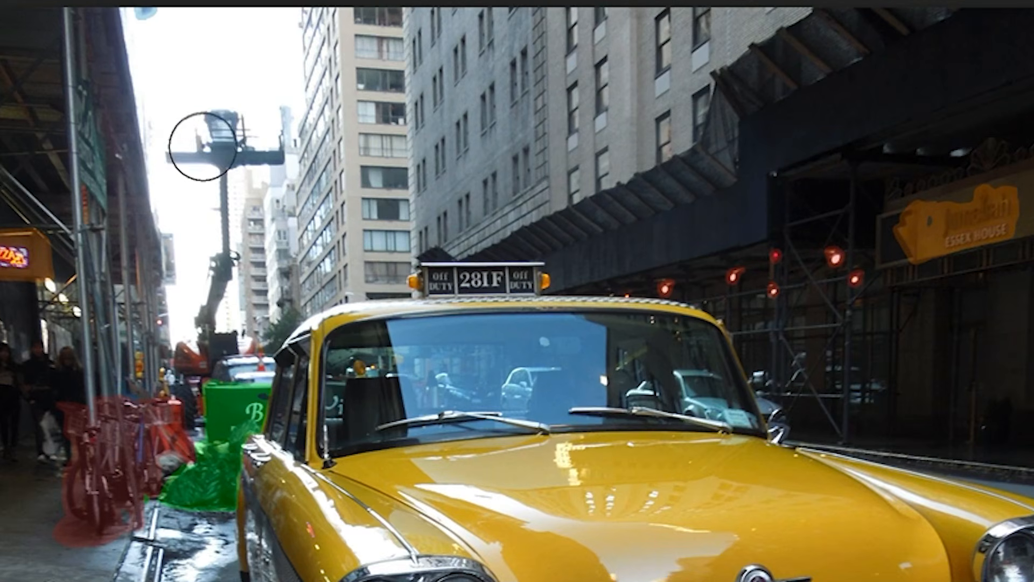
Brush over the crane lift at the end of the street to mark it for removal, and exclude the Highlights category
{"action": "mouse_move", "coordinate": [189, 151]}
{"action": "left_mouse_down"}
{"action": "mouse_move", "coordinate": [235, 141]}
{"action": "mouse_move", "coordinate": [233, 128]}
{"action": "mouse_move", "coordinate": [215, 132]}
{"action": "mouse_move", "coordinate": [265, 151]}
{"action": "mouse_move", "coordinate": [221, 151]}
{"action": "mouse_move", "coordinate": [234, 231]}
{"action": "mouse_move", "coordinate": [197, 369]}
{"action": "mouse_move", "coordinate": [204, 419]}
{"action": "mouse_move", "coordinate": [236, 391]}
{"action": "mouse_move", "coordinate": [242, 358]}
{"action": "mouse_move", "coordinate": [184, 372]}
{"action": "left_mouse_up"}
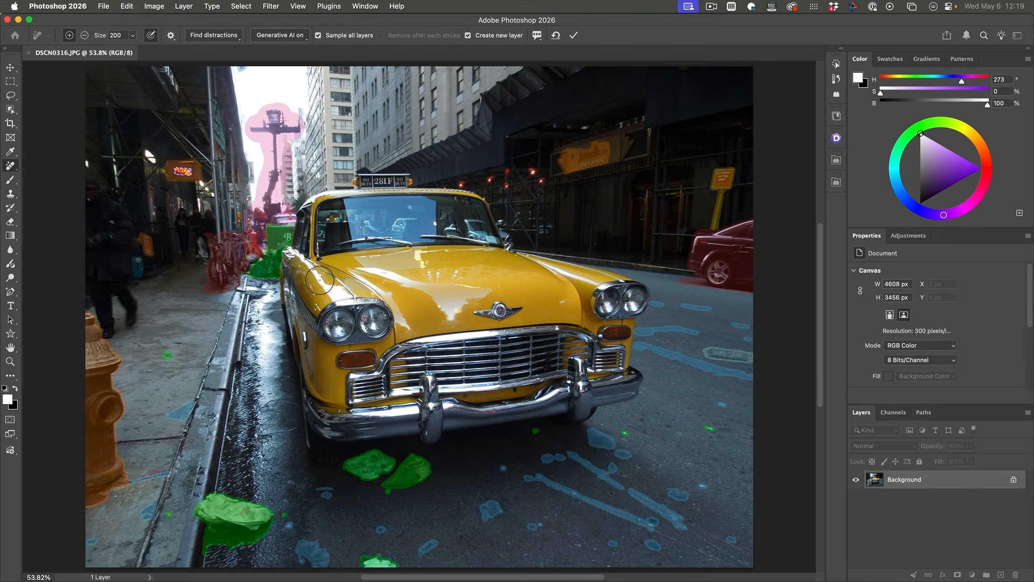
{"action": "left_click", "coordinate": [201, 37]}
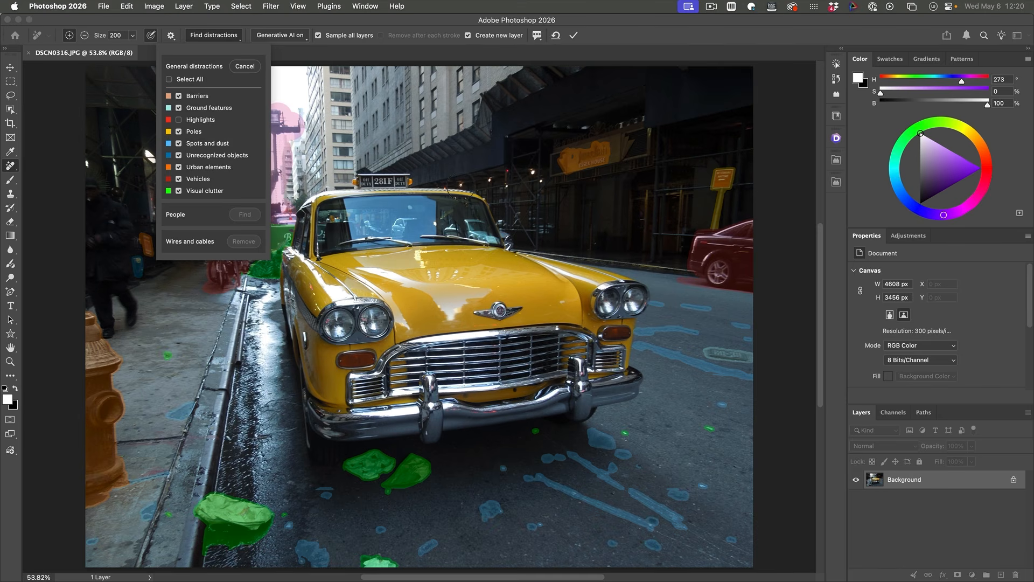
{"action": "left_click", "coordinate": [197, 121]}
{"action": "left_click", "coordinate": [180, 122]}
Collapse the side panels to make room for the photo and exclude Ground features from the distractions
{"action": "left_click", "coordinate": [1029, 50]}
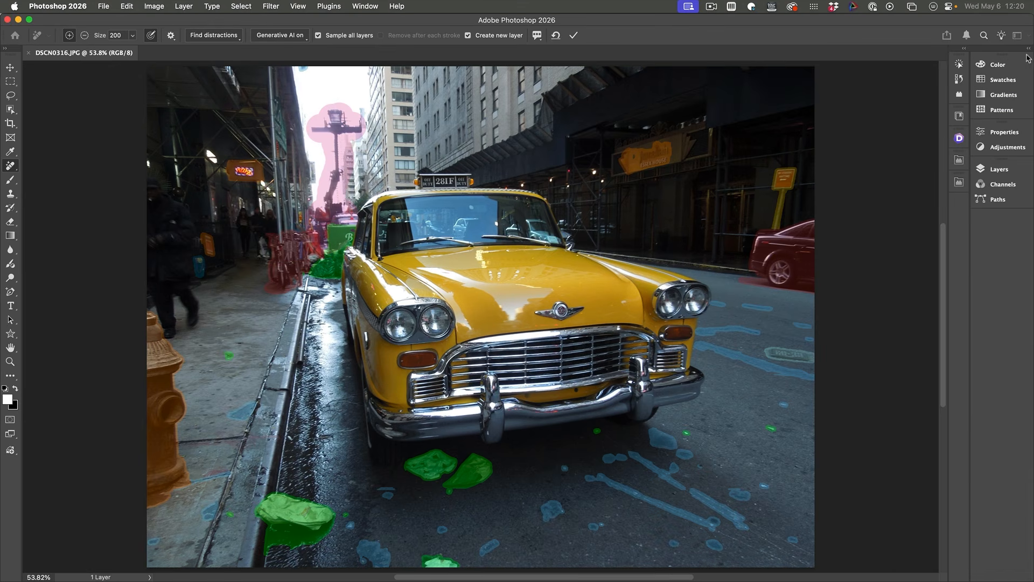
{"action": "key", "text": "space"}
{"action": "left_click_drag", "start_coordinate": [355, 136], "coordinate": [471, 134]}
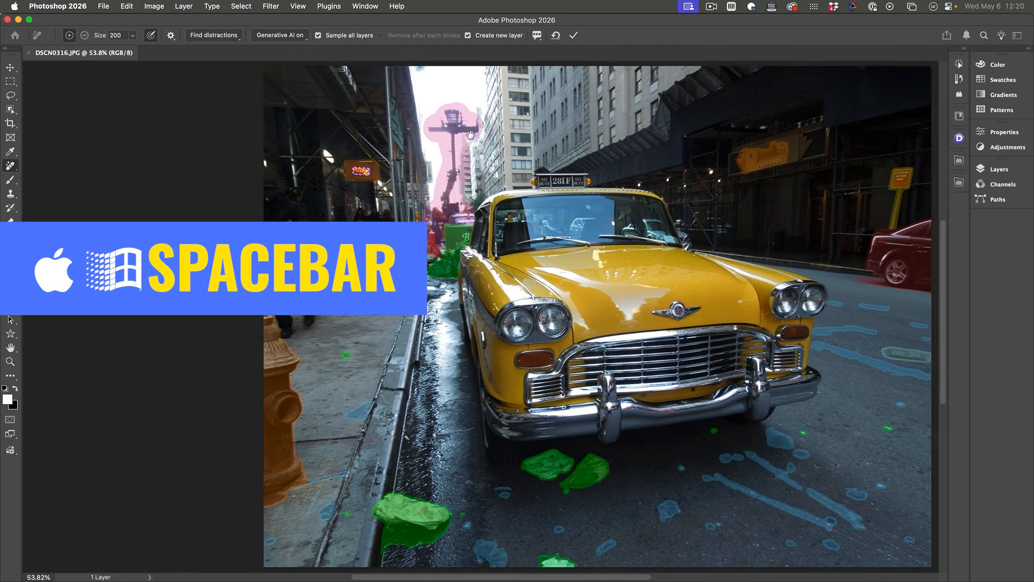
{"action": "left_click", "coordinate": [238, 37]}
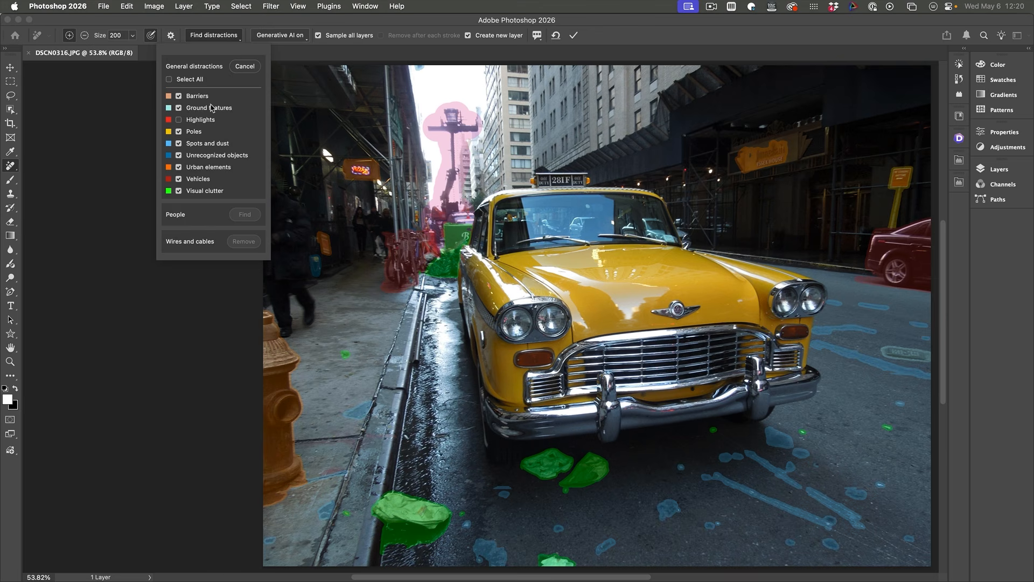
{"action": "left_click", "coordinate": [179, 108]}
{"action": "left_click", "coordinate": [179, 108]}
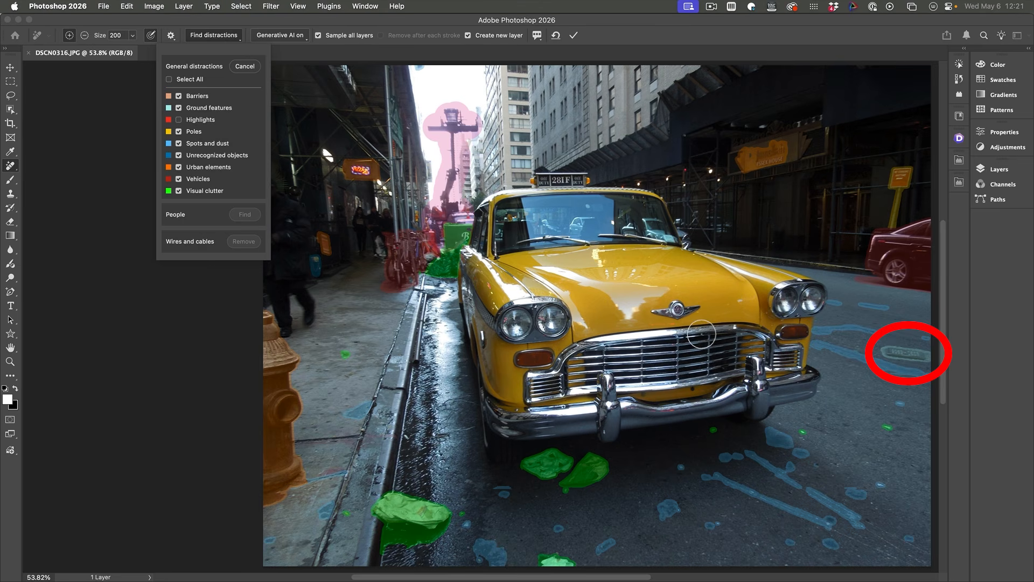
{"action": "left_click", "coordinate": [178, 109]}
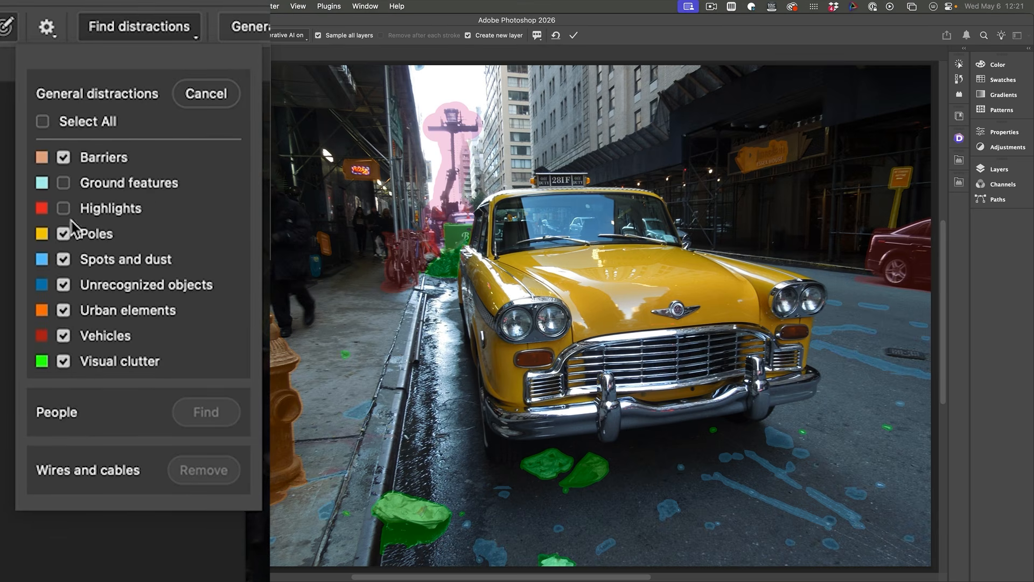
Toggle the Poles category to check which areas it marks, leaving it included
{"action": "left_click", "coordinate": [64, 235]}
{"action": "left_click", "coordinate": [64, 235]}
{"action": "left_click", "coordinate": [64, 235]}
Compare the photo with and without the Spots and dust overlay, leaving that category excluded
{"action": "left_click", "coordinate": [63, 260]}
{"action": "left_click", "coordinate": [63, 260]}
{"action": "left_click", "coordinate": [63, 259]}
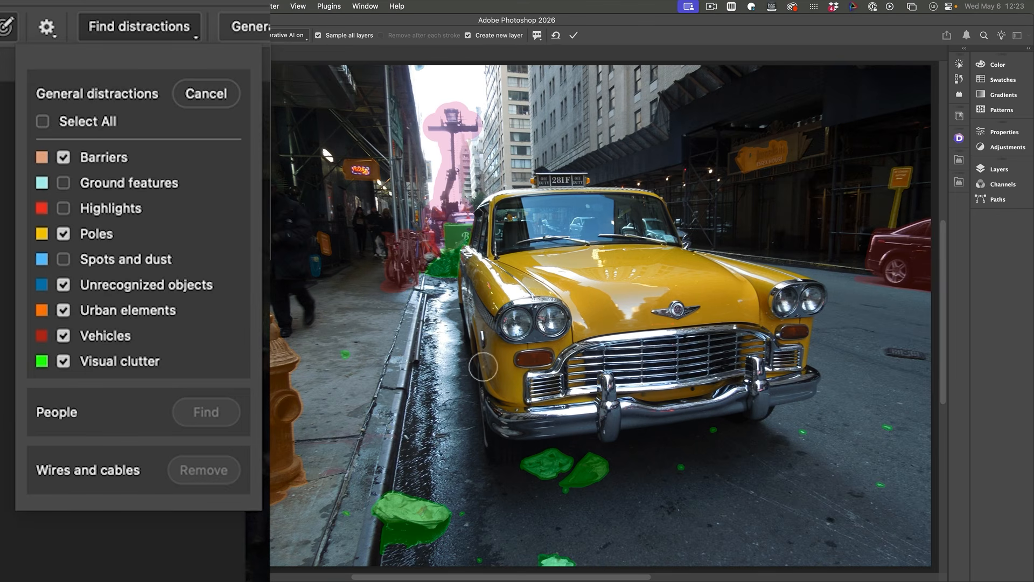
{"action": "left_click", "coordinate": [63, 260]}
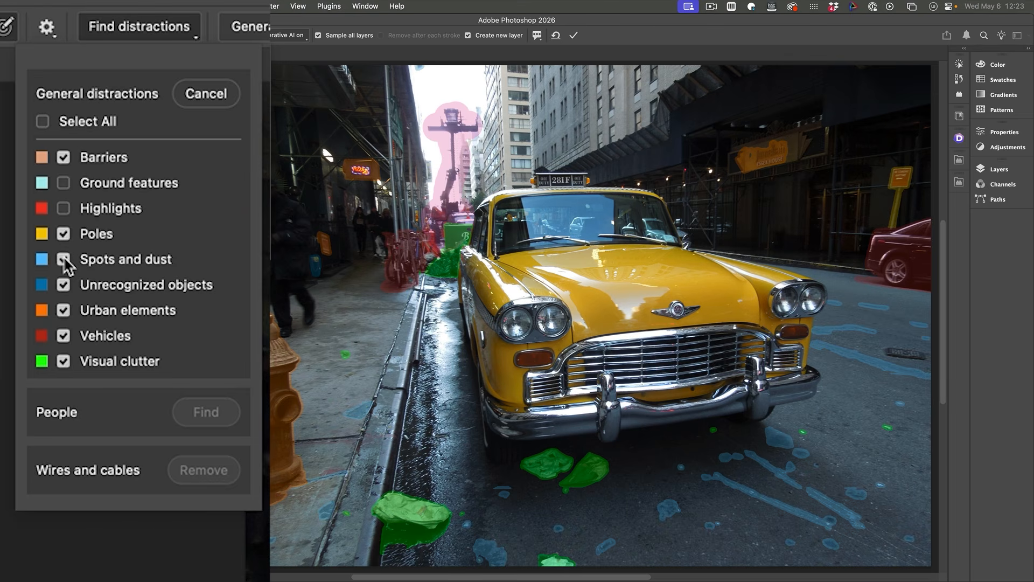
{"action": "left_click", "coordinate": [63, 259]}
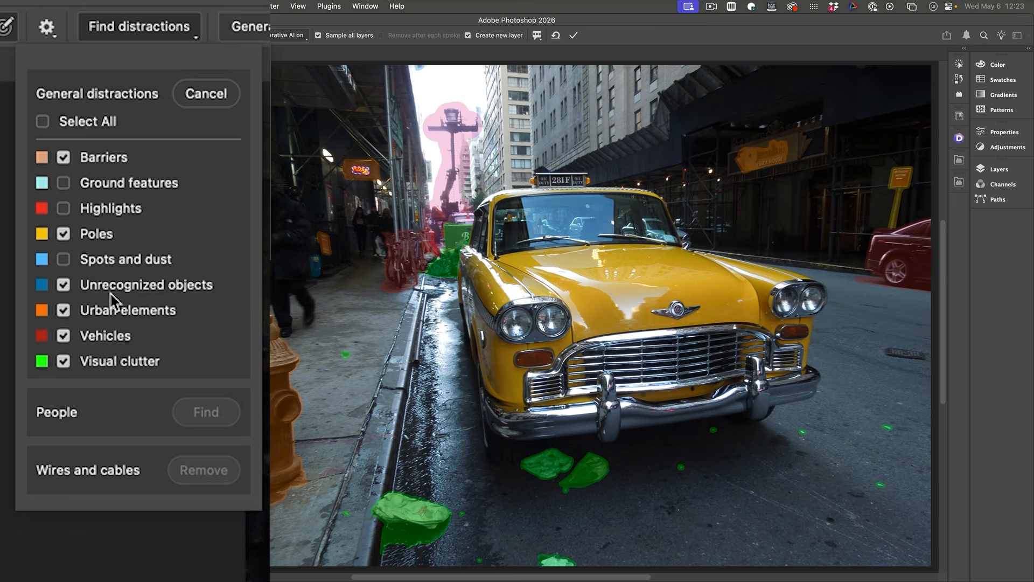
Toggle the Unrecognized objects category to check which areas it marks, leaving it included
{"action": "left_click", "coordinate": [64, 285]}
{"action": "left_click", "coordinate": [64, 285]}
{"action": "left_click", "coordinate": [63, 286]}
{"action": "left_click", "coordinate": [63, 285]}
{"action": "left_click", "coordinate": [63, 286]}
{"action": "left_click", "coordinate": [64, 285]}
Check the Urban elements category, leave it included, and unmark the building sign across the street
{"action": "left_click", "coordinate": [63, 310]}
{"action": "left_click", "coordinate": [64, 310]}
{"action": "left_click", "coordinate": [64, 310]}
{"action": "left_click", "coordinate": [64, 310]}
{"action": "left_click", "coordinate": [756, 157]}
{"action": "left_click", "coordinate": [738, 156]}
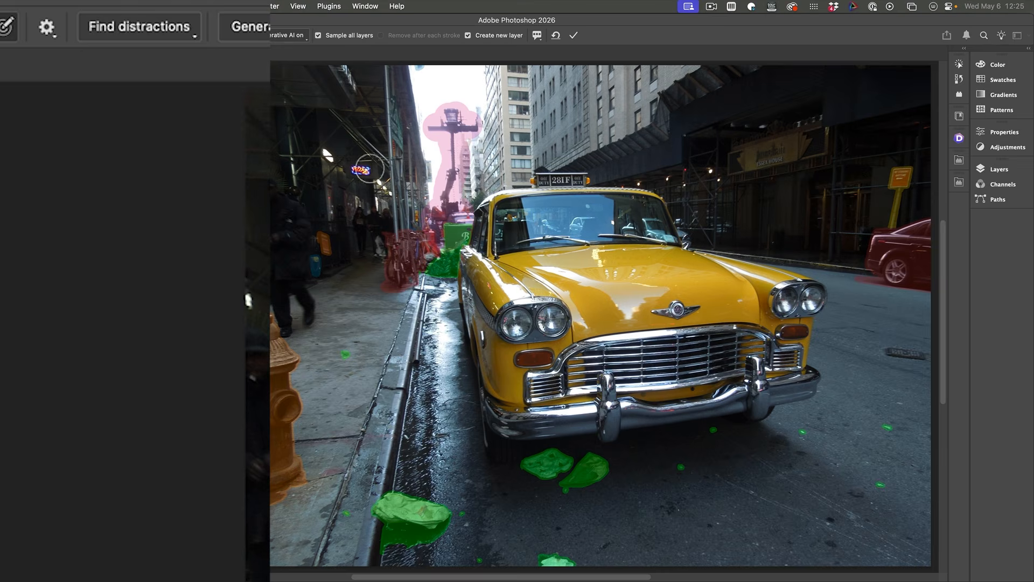
Toggle the Vehicles and Visual clutter categories to check which areas they mark, leaving both included
{"action": "left_click", "coordinate": [155, 37]}
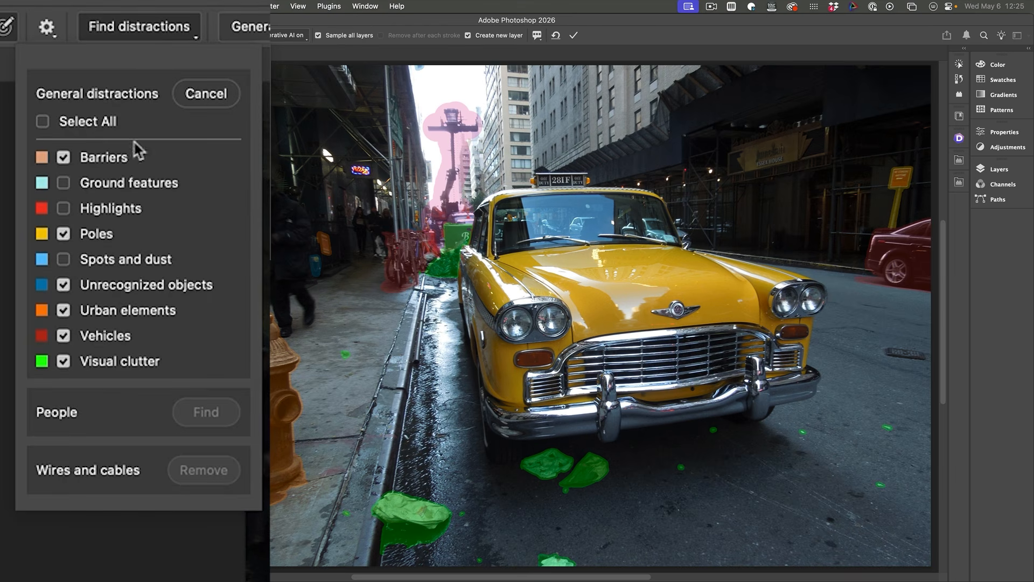
{"action": "left_click", "coordinate": [64, 337]}
{"action": "left_click", "coordinate": [64, 337]}
{"action": "left_click", "coordinate": [66, 361]}
{"action": "left_click", "coordinate": [63, 361]}
{"action": "left_click", "coordinate": [64, 361]}
{"action": "left_click", "coordinate": [65, 360]}
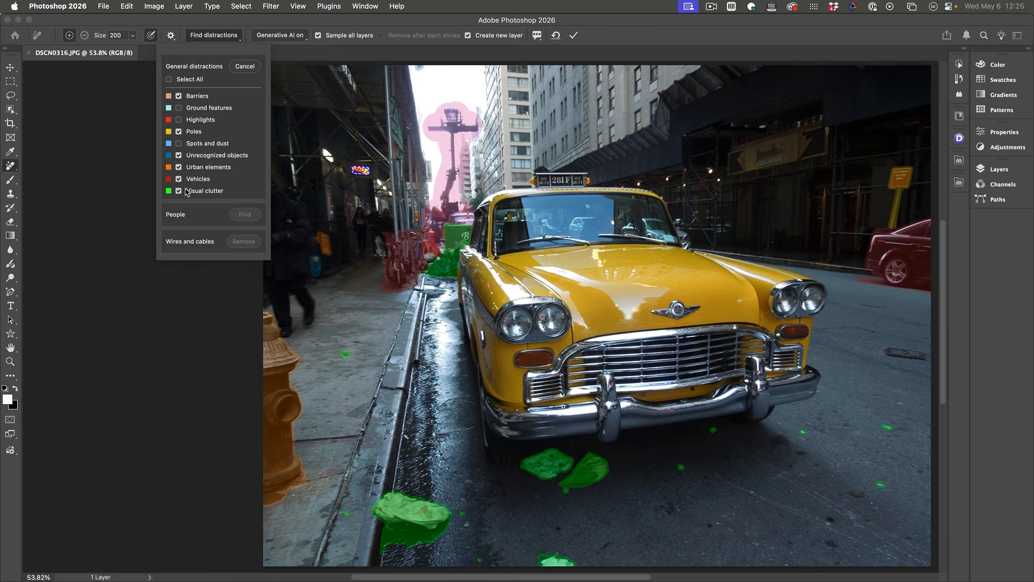
{"action": "left_click", "coordinate": [180, 191]}
{"action": "left_click", "coordinate": [179, 191]}
Mark the neon pizza sign with a size 90 brush and remove all marked distractions onto a new layer
{"action": "left_click", "coordinate": [369, 168]}
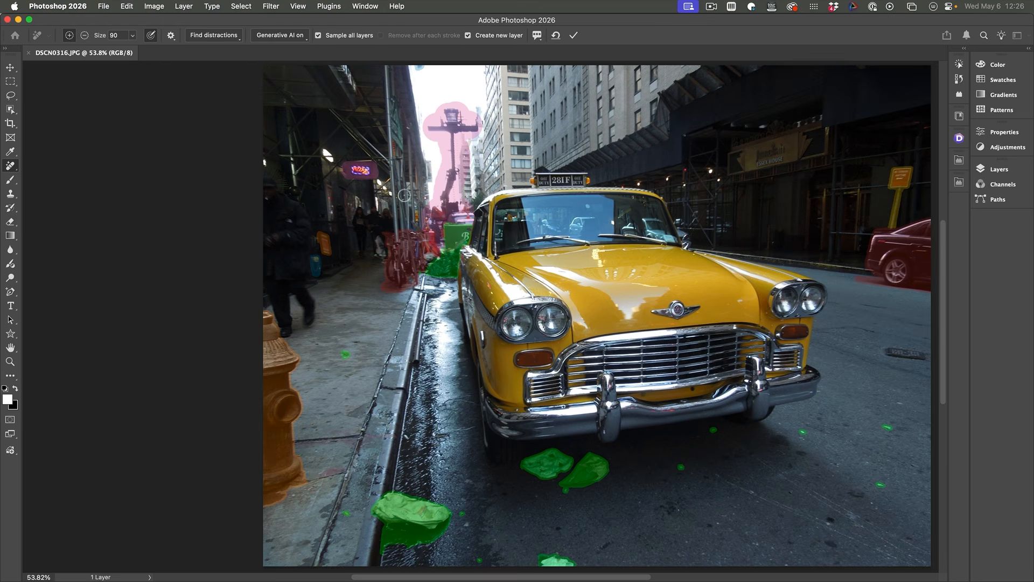
{"action": "left_click", "coordinate": [574, 37]}
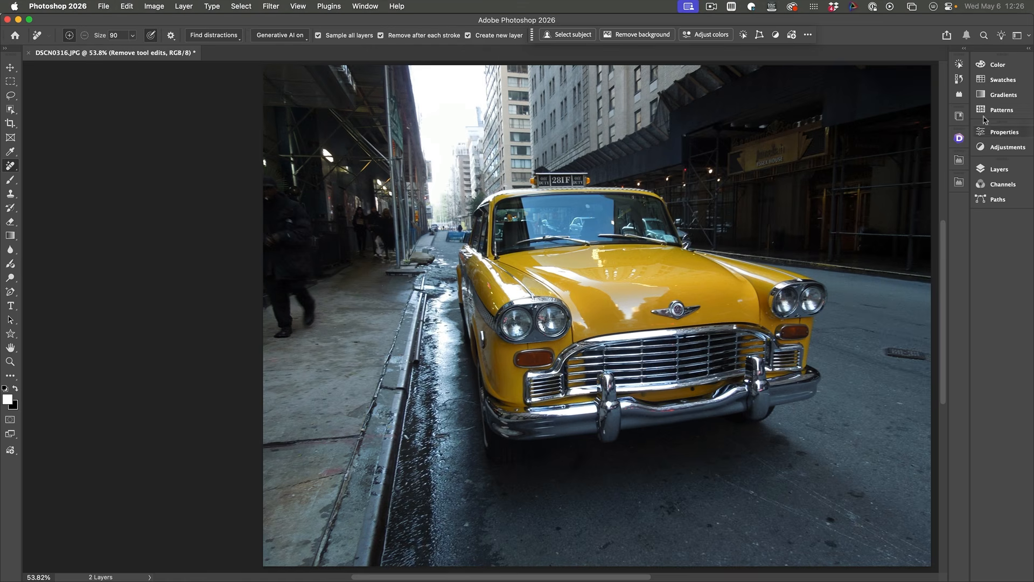
Expand the side panels and toggle the Remove tool edits layer's visibility to compare the photo before and after
{"action": "scroll", "coordinate": [803, 120], "scroll_direction": "right", "scroll_amount": 5}
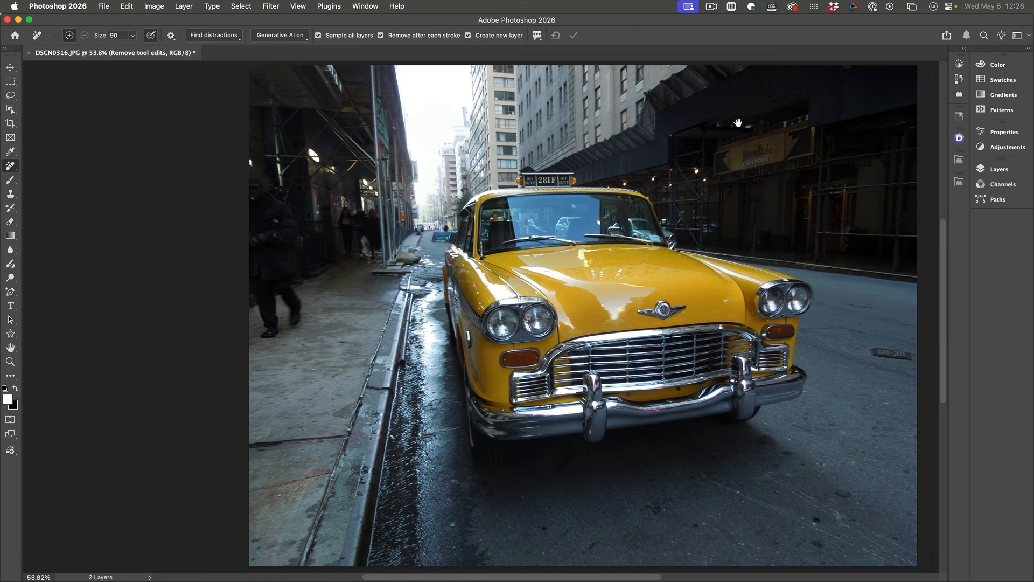
{"action": "left_click", "coordinate": [1030, 50]}
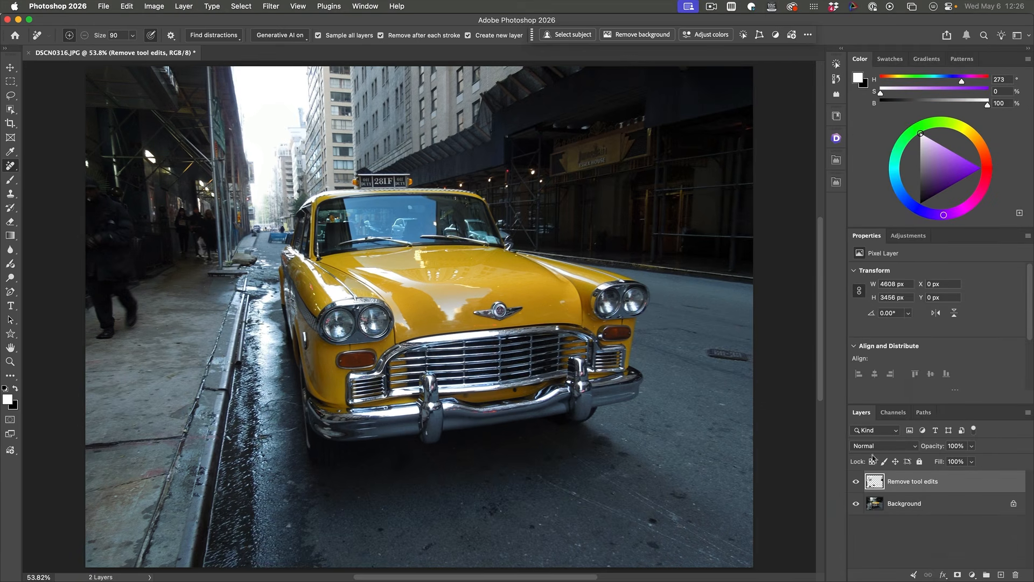
{"action": "left_click", "coordinate": [856, 479]}
{"action": "left_click", "coordinate": [856, 480]}
{"action": "left_click", "coordinate": [856, 480]}
{"action": "left_click", "coordinate": [856, 480]}
{"action": "left_click", "coordinate": [856, 480]}
{"action": "left_click", "coordinate": [856, 480]}
{"action": "left_click", "coordinate": [856, 480]}
{"action": "left_click", "coordinate": [856, 480]}
{"action": "left_click", "coordinate": [856, 480]}
{"action": "left_click", "coordinate": [856, 480]}
{"action": "left_click", "coordinate": [856, 480]}
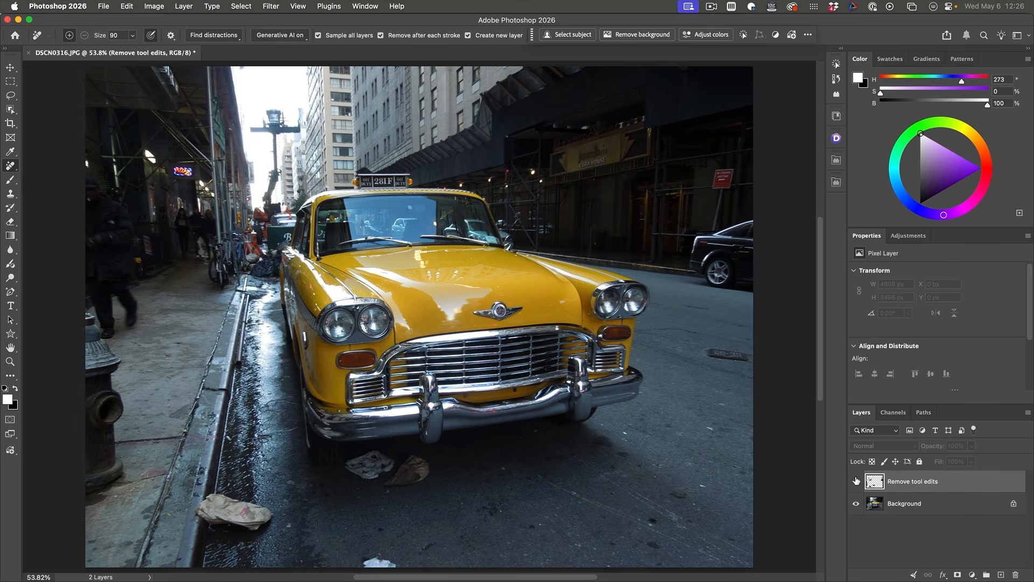
{"action": "left_click", "coordinate": [855, 480]}
{"action": "left_click", "coordinate": [856, 480]}
{"action": "left_click", "coordinate": [856, 480]}
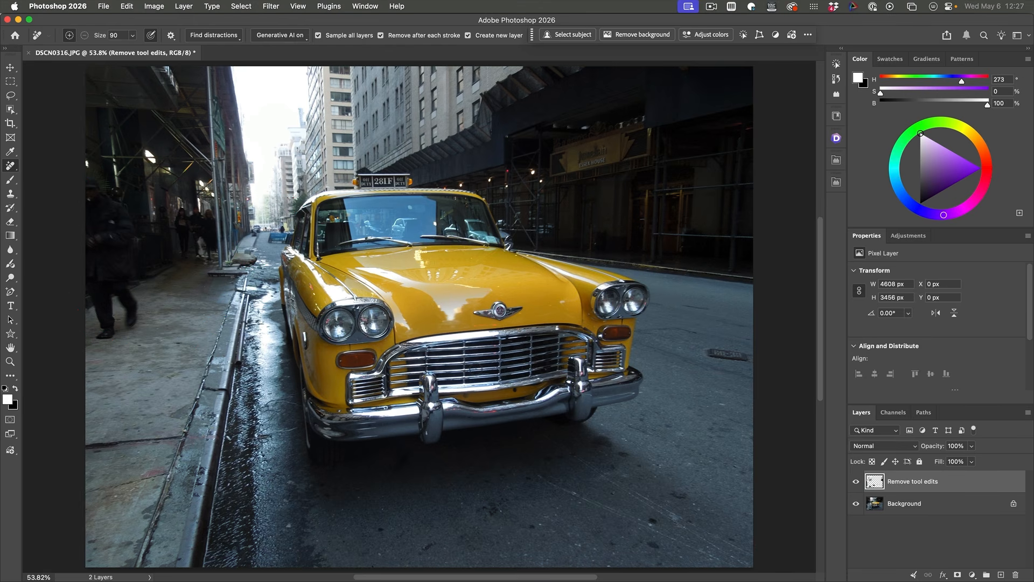
Find the people in the photo and unmark the area detected behind the taxi's windshield
{"action": "left_click", "coordinate": [229, 36]}
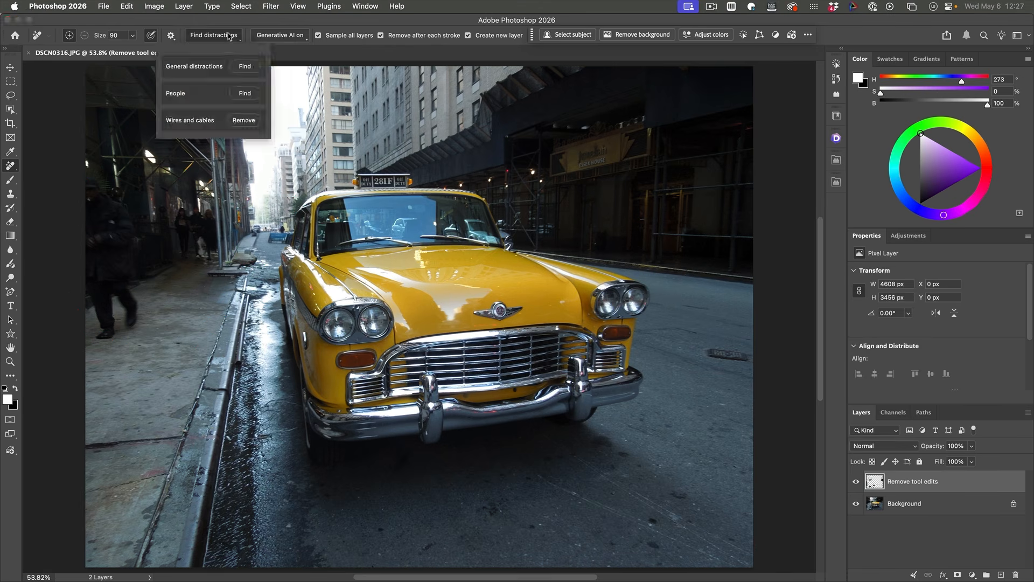
{"action": "left_click", "coordinate": [244, 94]}
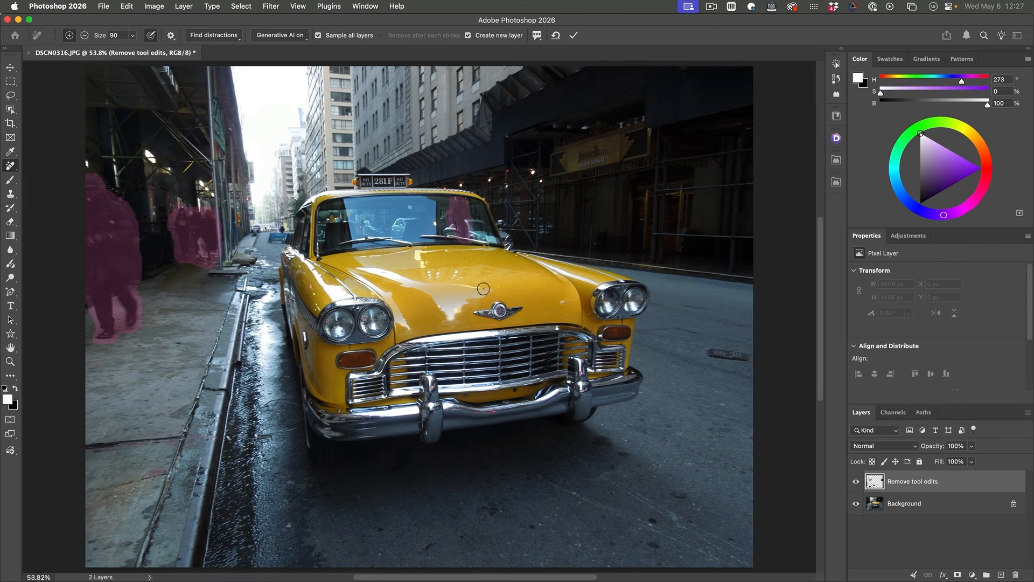
{"action": "key", "text": "alt"}
{"action": "mouse_move", "coordinate": [466, 199]}
{"action": "left_mouse_down"}
{"action": "mouse_move", "coordinate": [476, 218]}
{"action": "mouse_move", "coordinate": [457, 233]}
{"action": "mouse_move", "coordinate": [478, 206]}
{"action": "left_mouse_up"}
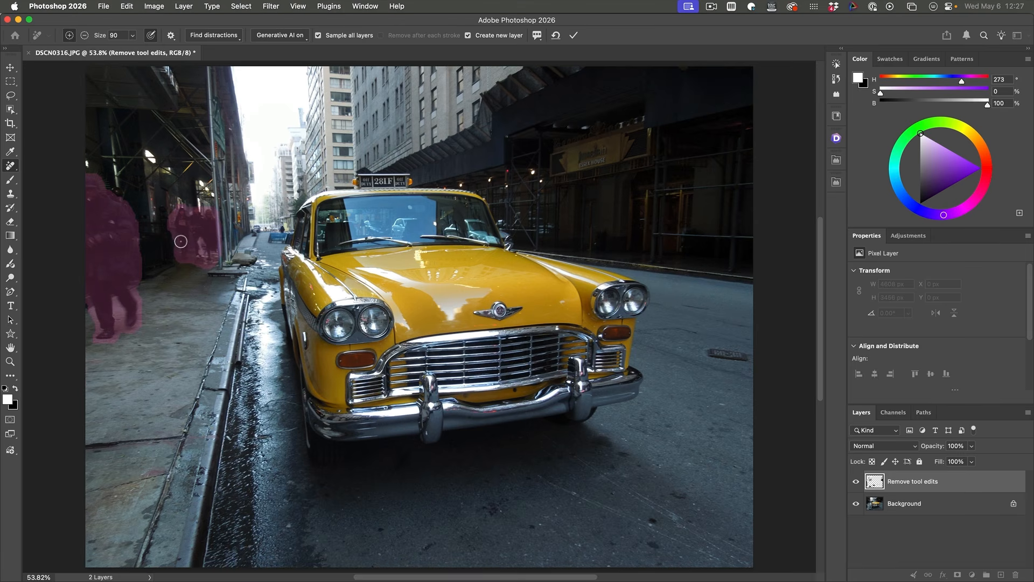
Mark the blue object down the street, the debris by the curb and the patch beside the front wheel, and remove all marked areas
{"action": "left_click_drag", "start_coordinate": [281, 226], "coordinate": [275, 234]}
{"action": "mouse_move", "coordinate": [283, 226]}
{"action": "left_mouse_down"}
{"action": "mouse_move", "coordinate": [280, 241]}
{"action": "mouse_move", "coordinate": [277, 225]}
{"action": "mouse_move", "coordinate": [277, 235]}
{"action": "mouse_move", "coordinate": [303, 234]}
{"action": "mouse_move", "coordinate": [251, 254]}
{"action": "left_mouse_up"}
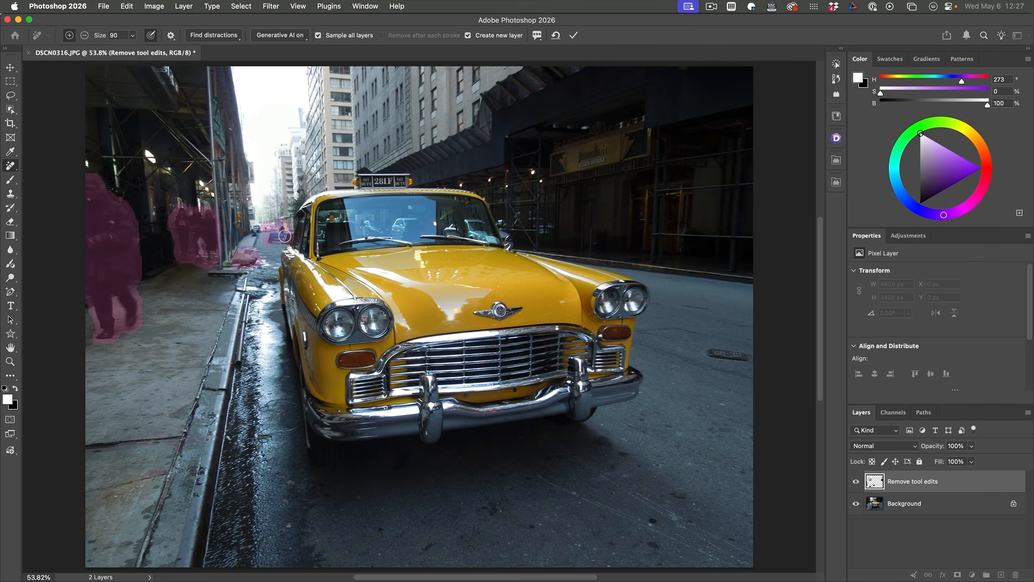
{"action": "left_click", "coordinate": [235, 262]}
{"action": "mouse_move", "coordinate": [294, 399]}
{"action": "left_mouse_down"}
{"action": "mouse_move", "coordinate": [262, 405]}
{"action": "mouse_move", "coordinate": [255, 435]}
{"action": "mouse_move", "coordinate": [287, 430]}
{"action": "mouse_move", "coordinate": [269, 421]}
{"action": "mouse_move", "coordinate": [295, 399]}
{"action": "mouse_move", "coordinate": [271, 403]}
{"action": "mouse_move", "coordinate": [258, 443]}
{"action": "left_mouse_up"}
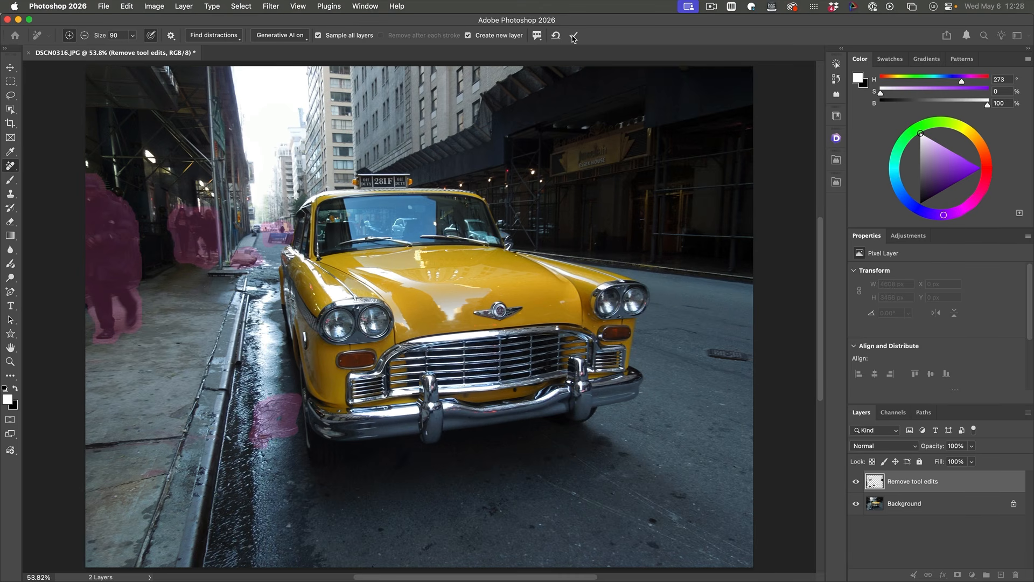
{"action": "left_click", "coordinate": [573, 36]}
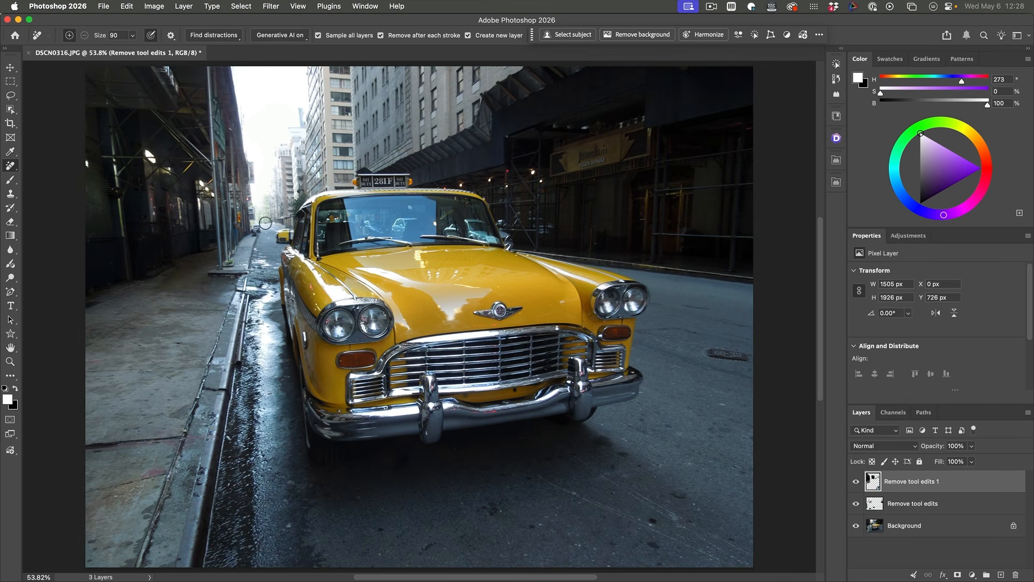
{"action": "right_click", "coordinate": [10, 165]}
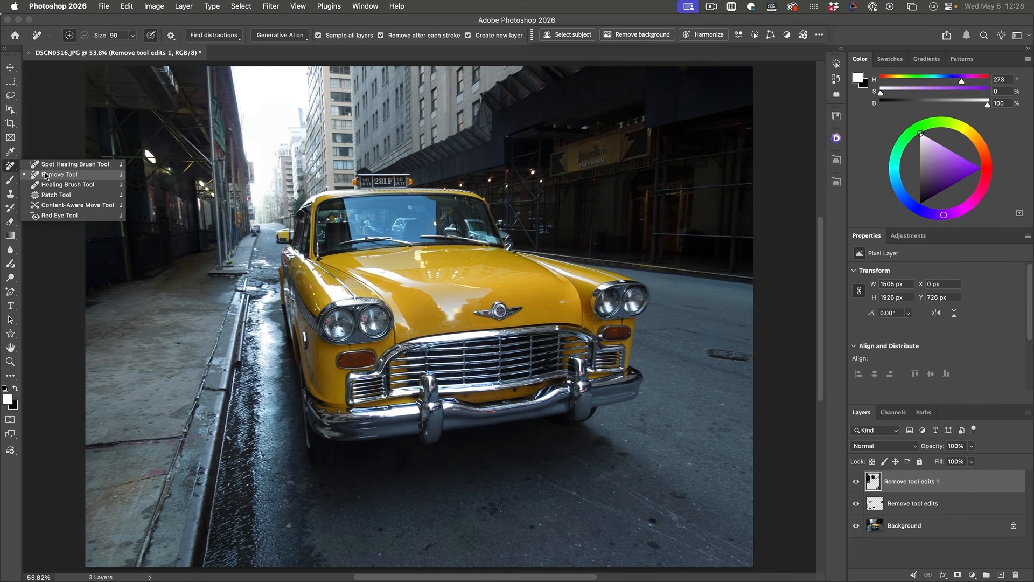
{"action": "left_click", "coordinate": [45, 175]}
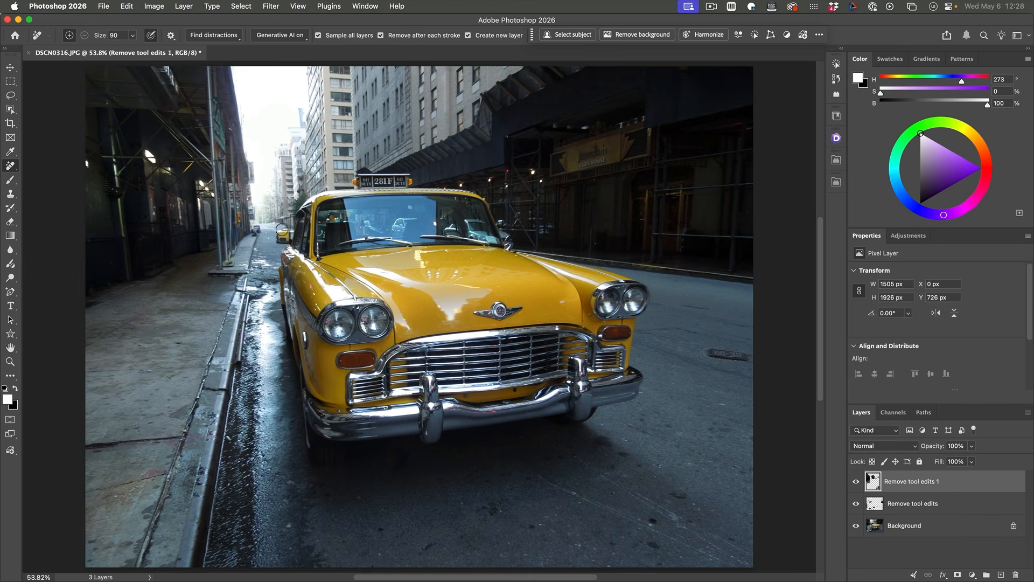
Remove the small yellow car down the street behind the taxi with a single brush stroke onto a new layer
{"action": "mouse_move", "coordinate": [278, 226]}
{"action": "left_mouse_down"}
{"action": "mouse_move", "coordinate": [275, 245]}
{"action": "mouse_move", "coordinate": [280, 229]}
{"action": "left_mouse_up"}
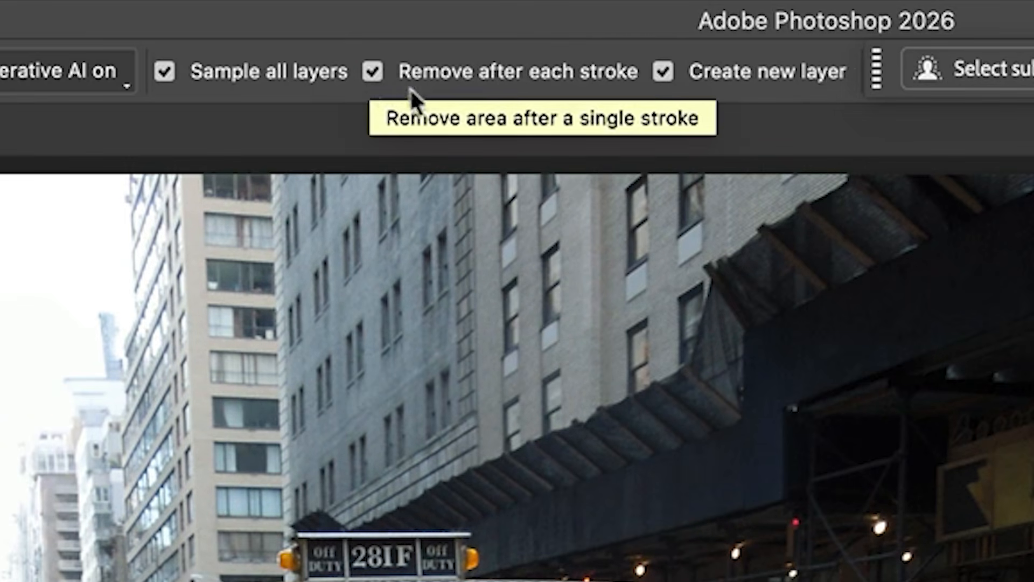
Move the contextual task bar off the tool options and, with Remove after each stroke off, remove the Essex House sign onto a new layer
{"action": "left_click_drag", "start_coordinate": [878, 78], "coordinate": [913, 167]}
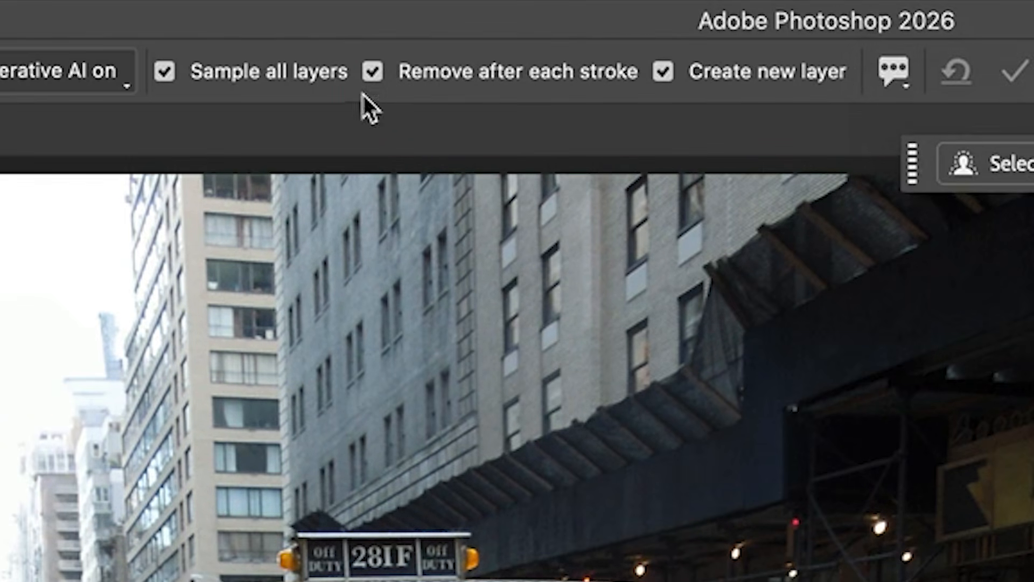
{"action": "left_click", "coordinate": [377, 73]}
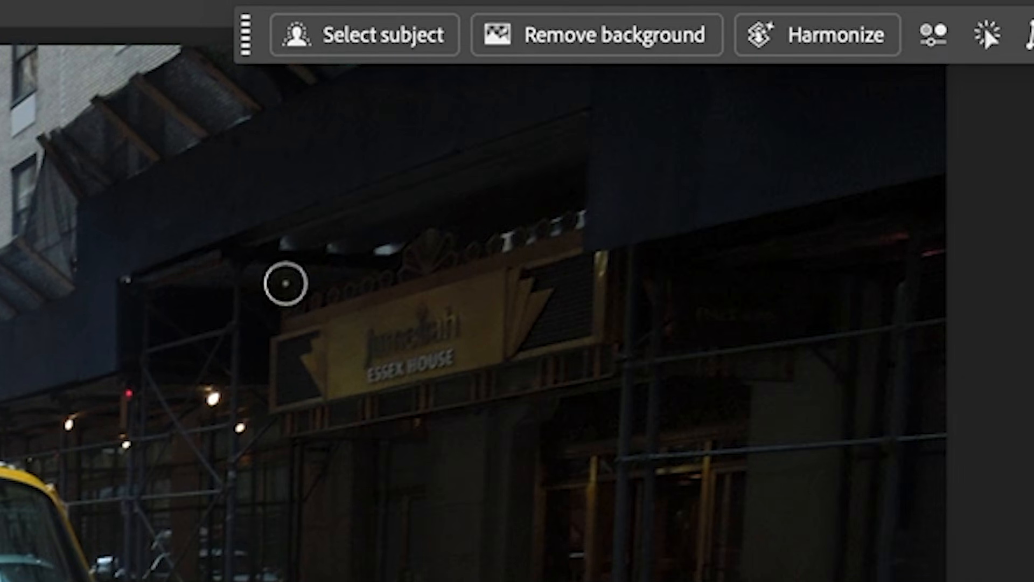
{"action": "mouse_move", "coordinate": [251, 309]}
{"action": "left_mouse_down"}
{"action": "mouse_move", "coordinate": [222, 335]}
{"action": "mouse_move", "coordinate": [230, 410]}
{"action": "mouse_move", "coordinate": [297, 447]}
{"action": "mouse_move", "coordinate": [449, 438]}
{"action": "mouse_move", "coordinate": [527, 418]}
{"action": "mouse_move", "coordinate": [625, 363]}
{"action": "mouse_move", "coordinate": [643, 307]}
{"action": "mouse_move", "coordinate": [624, 264]}
{"action": "mouse_move", "coordinate": [519, 253]}
{"action": "mouse_move", "coordinate": [409, 265]}
{"action": "mouse_move", "coordinate": [253, 309]}
{"action": "left_mouse_up"}
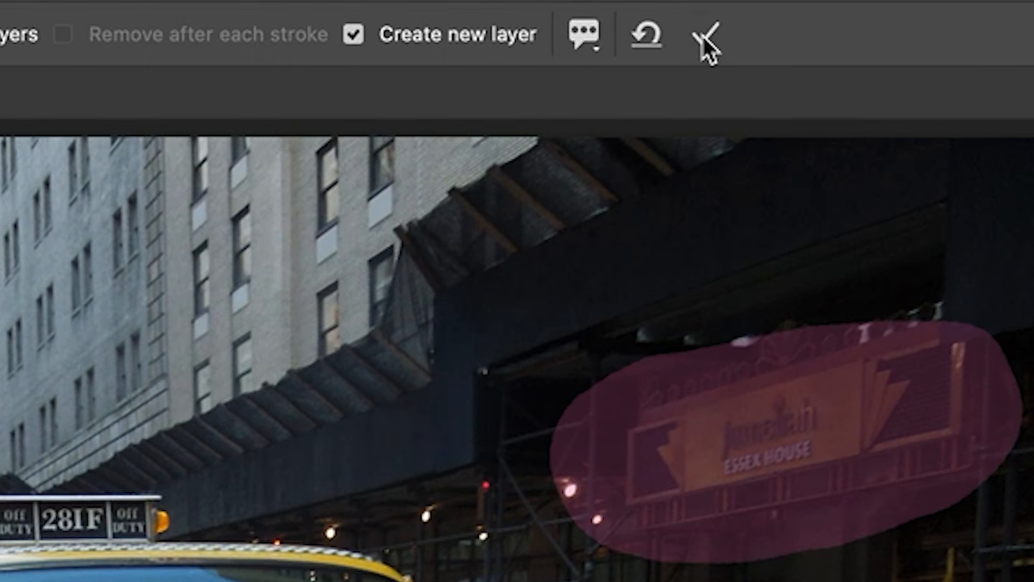
{"action": "left_click", "coordinate": [703, 39]}
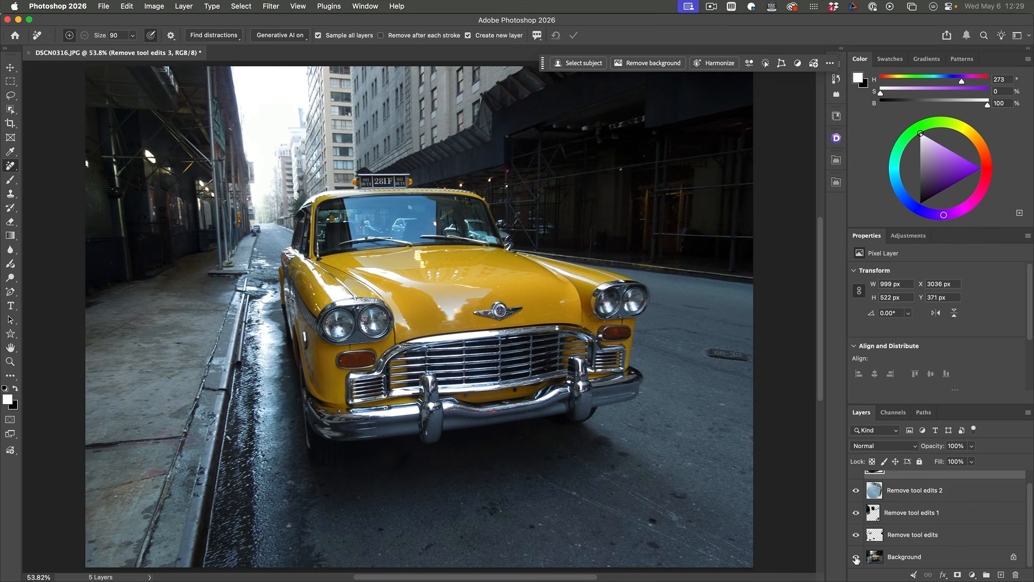
Compare the original photo with the retouched version by repeatedly showing only the Background layer and restoring all the edit layers
{"action": "left_click", "coordinate": [856, 558], "text": "alt"}
{"action": "left_click", "coordinate": [855, 559], "text": "alt"}
{"action": "left_click", "coordinate": [856, 559], "text": "alt"}
{"action": "left_click", "coordinate": [856, 558], "text": "alt"}
{"action": "left_click", "coordinate": [855, 558], "text": "alt"}
{"action": "left_click", "coordinate": [855, 559], "text": "alt"}
{"action": "left_click", "coordinate": [856, 559], "text": "alt"}
{"action": "left_click", "coordinate": [856, 559], "text": "alt"}
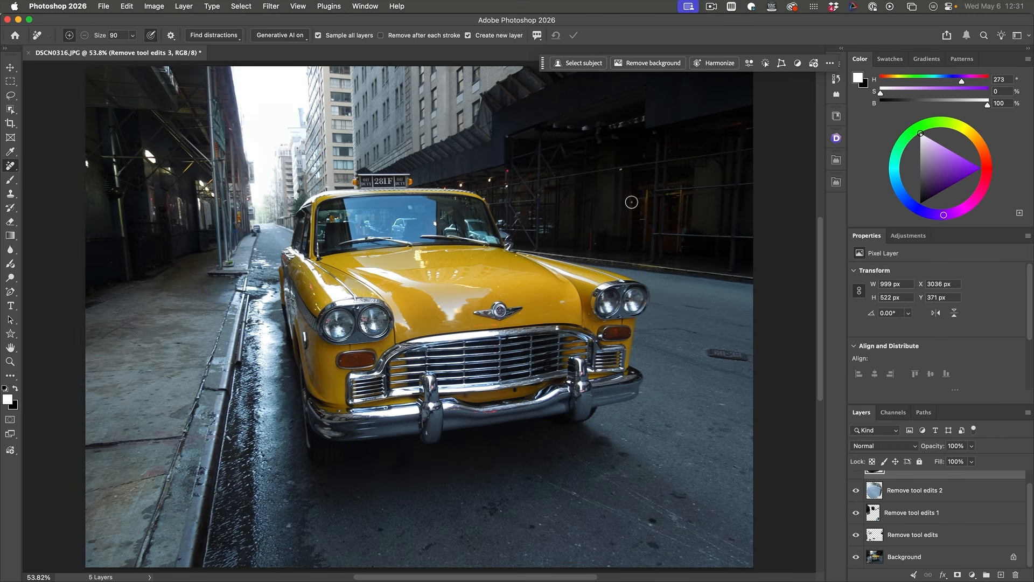